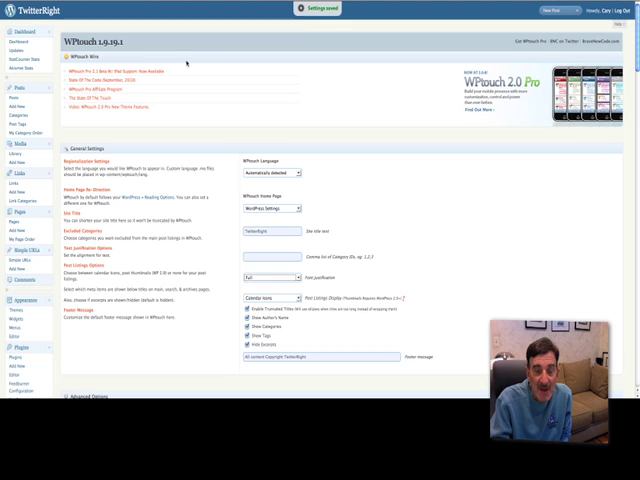
scroll(28, 205, down, 3)
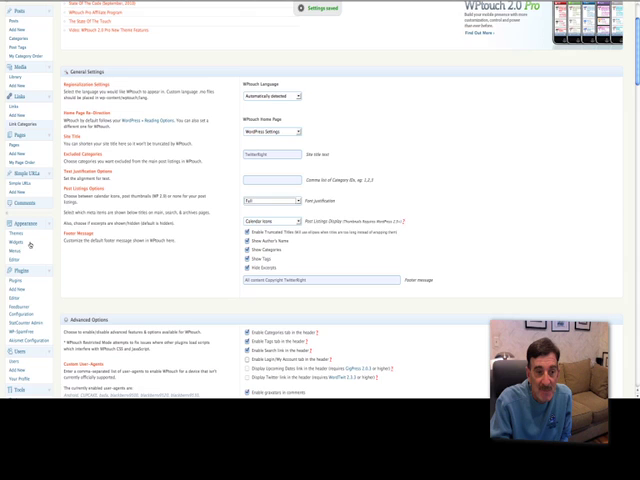
scroll(28, 205, down, 3)
scroll(31, 240, down, 3)
scroll(31, 240, down, 3)
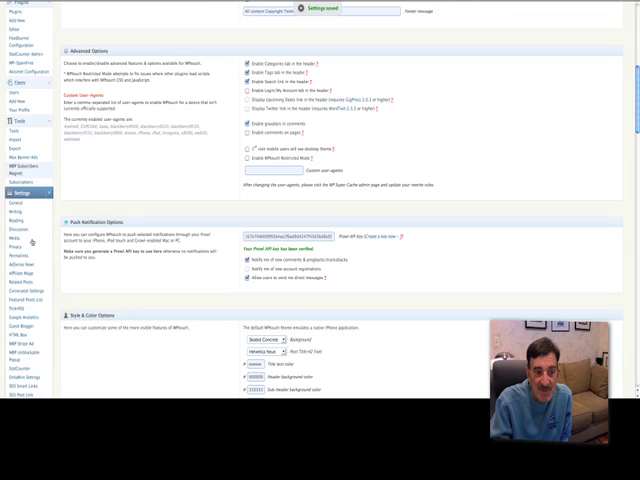
scroll(31, 240, down, 2)
scroll(31, 242, down, 3)
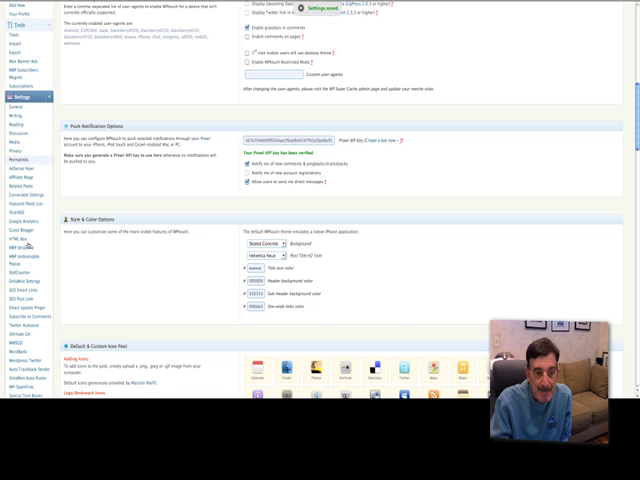
scroll(35, 351, down, 3)
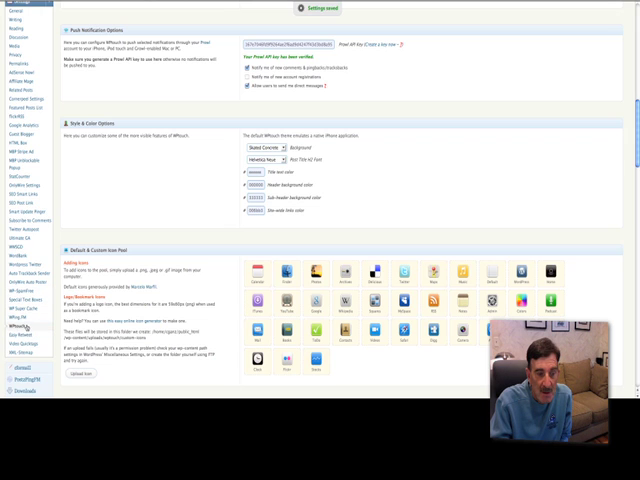
scroll(139, 186, up, 3)
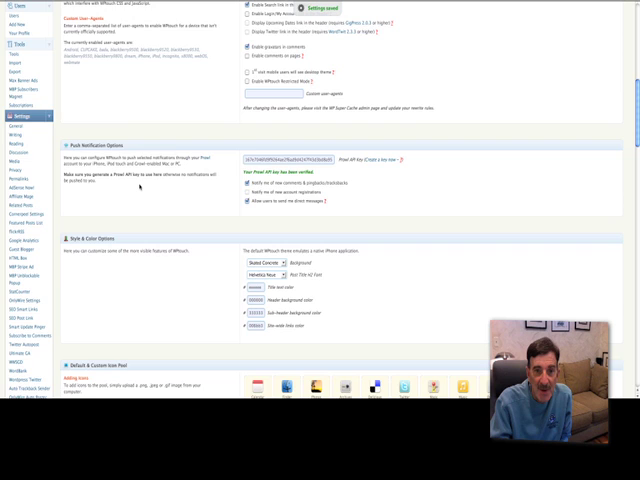
scroll(139, 186, up, 3)
scroll(137, 183, up, 3)
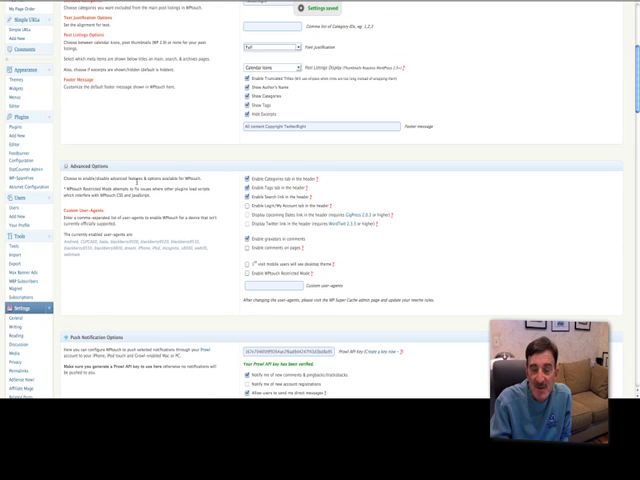
scroll(137, 183, up, 3)
scroll(137, 183, up, 3)
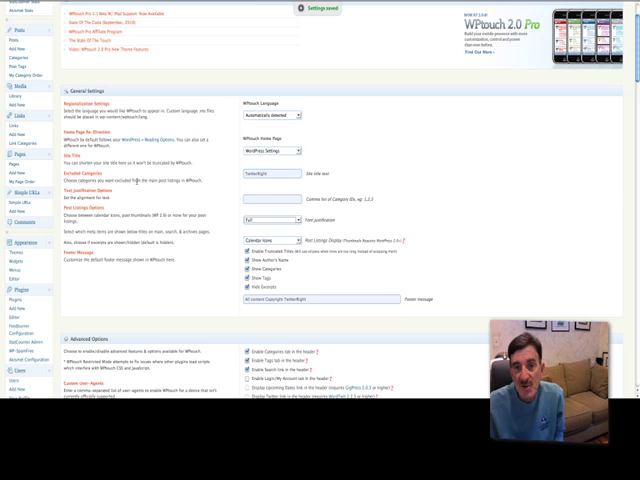
scroll(137, 183, up, 3)
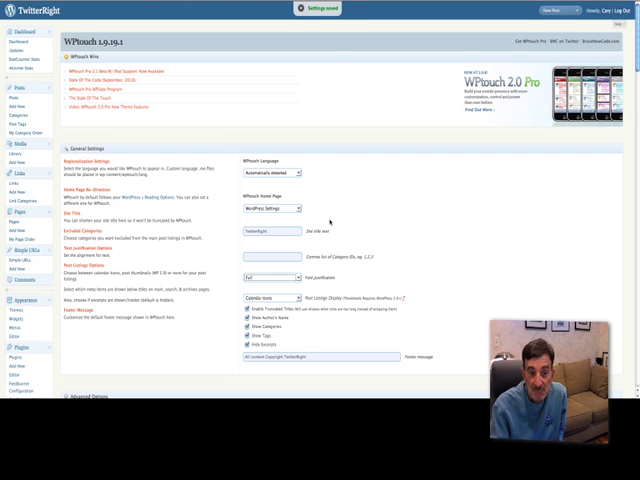
scroll(330, 220, down, 3)
scroll(330, 220, down, 3)
scroll(330, 220, down, 3)
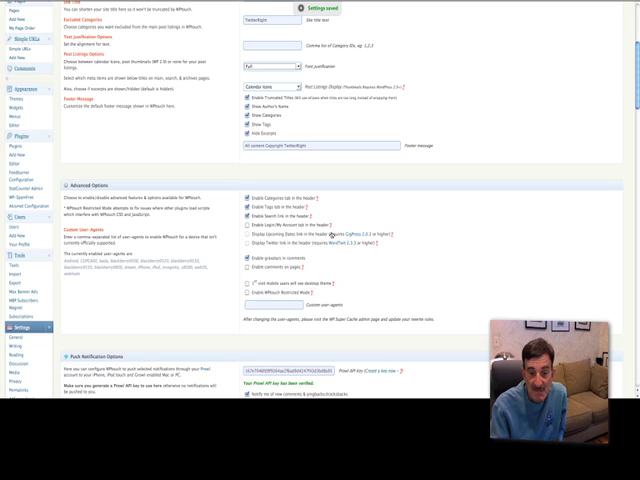
scroll(331, 233, down, 3)
scroll(331, 233, down, 3)
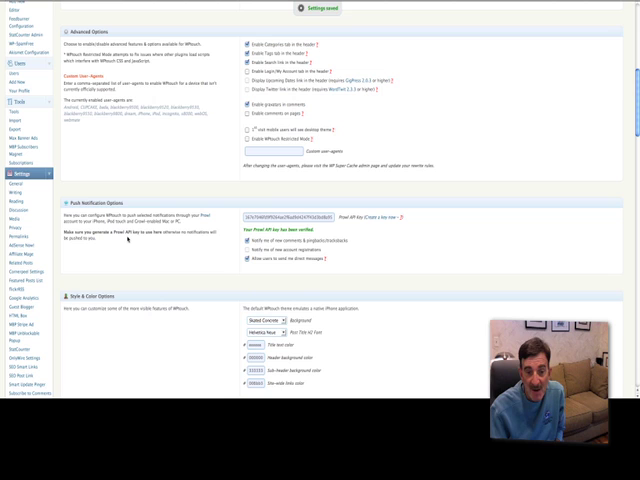
scroll(158, 298, down, 2)
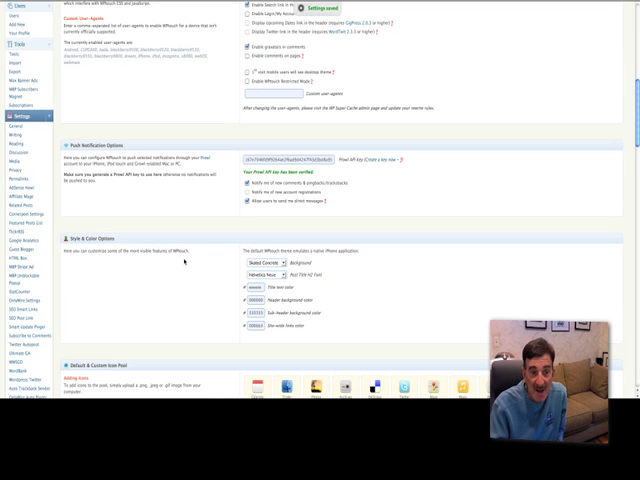
scroll(175, 311, down, 3)
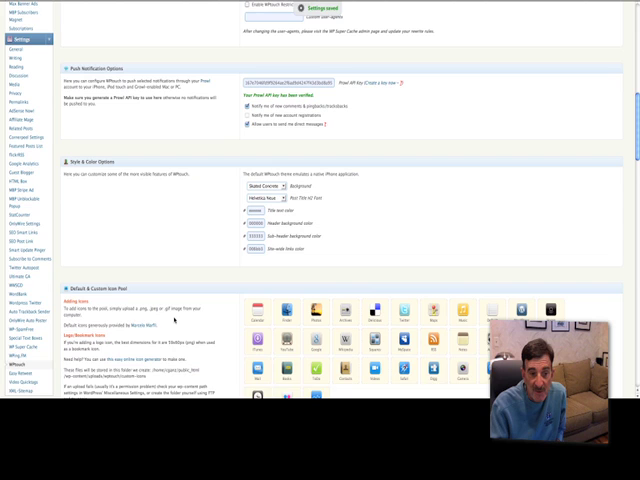
scroll(172, 315, down, 2)
scroll(170, 320, down, 2)
scroll(170, 320, down, 2)
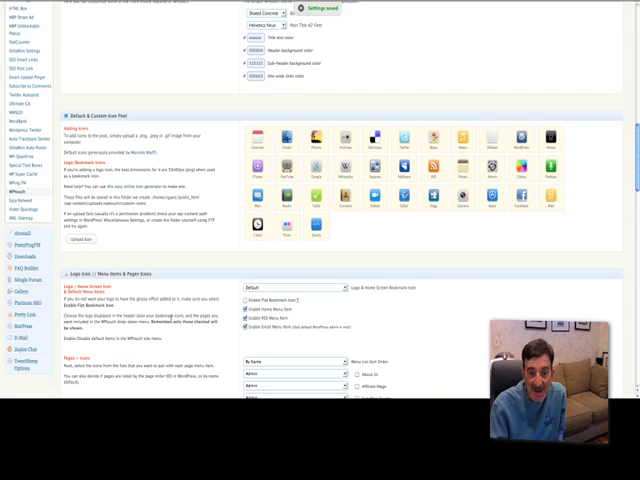
scroll(170, 320, down, 2)
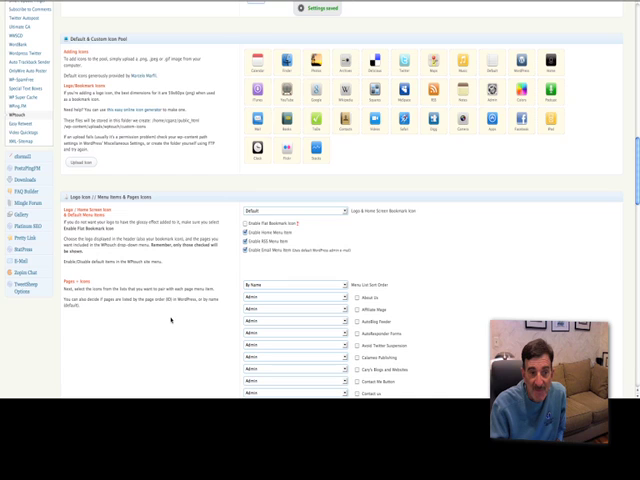
scroll(170, 320, down, 2)
scroll(170, 320, down, 2)
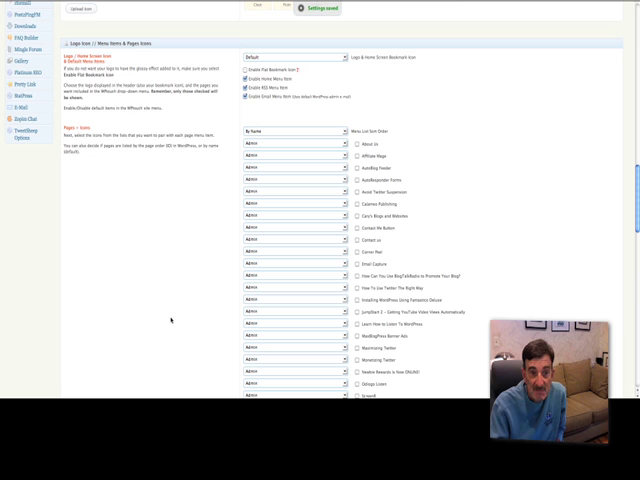
scroll(171, 320, down, 5)
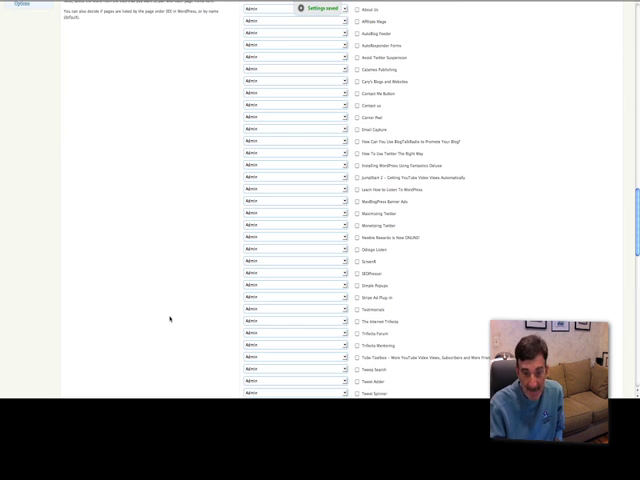
scroll(170, 318, up, 4)
scroll(170, 318, up, 4)
scroll(170, 318, up, 3)
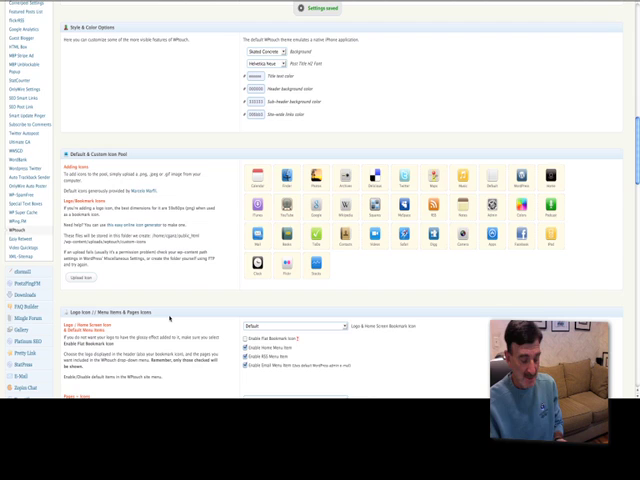
scroll(170, 318, up, 3)
scroll(170, 318, up, 3)
scroll(170, 318, up, 3)
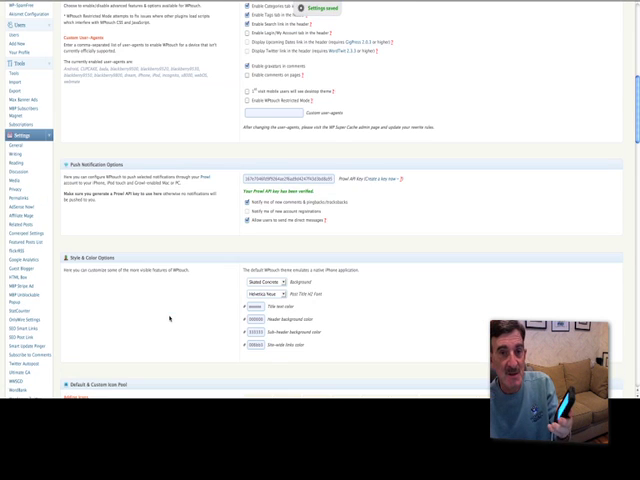
scroll(170, 318, up, 3)
scroll(170, 318, up, 3)
scroll(170, 318, up, 3)
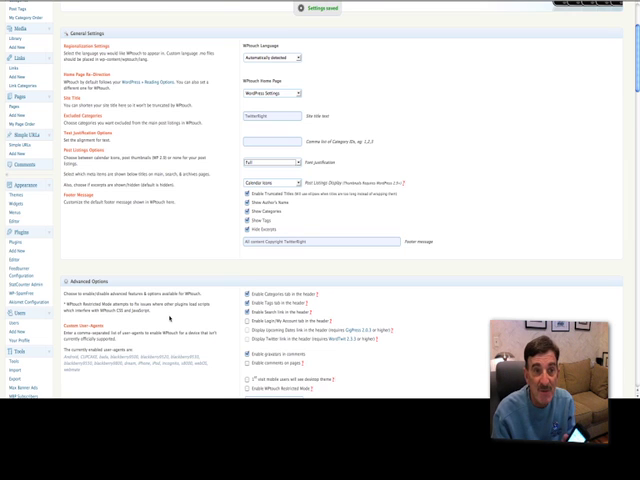
scroll(170, 320, up, 5)
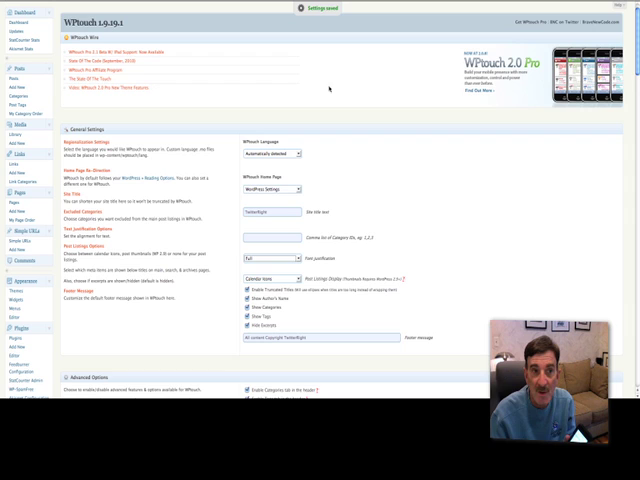